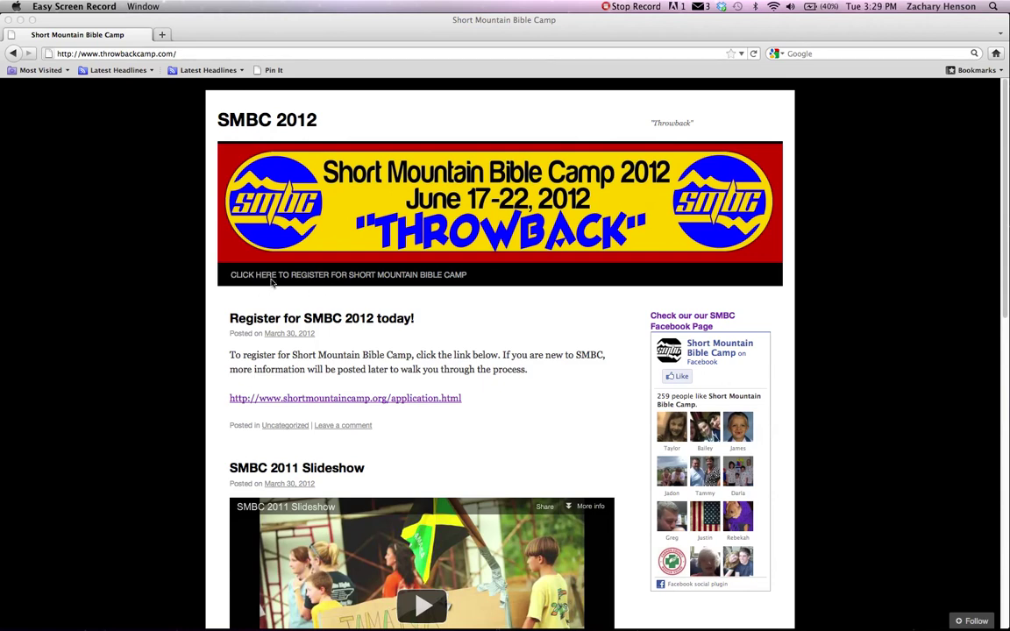
# Bring up the throwbackcamp.com homepage showing the SMBC 2012 registration post.
pyautogui.click(344, 278)
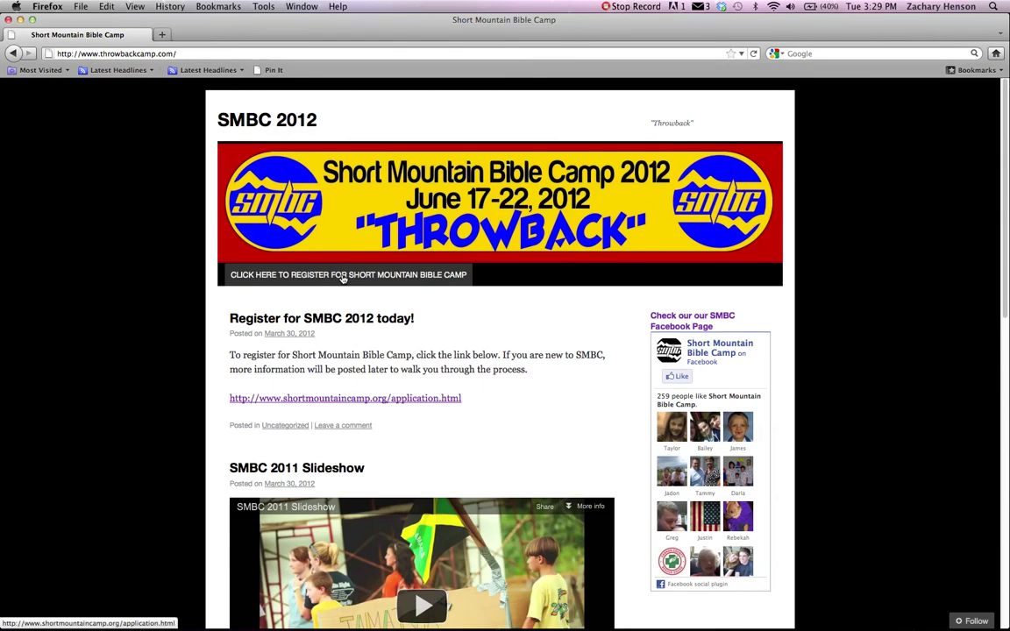
# Follow the banner's registration link, then Register Online, to reach the UltraCamp log-in page.
pyautogui.click(345, 279)
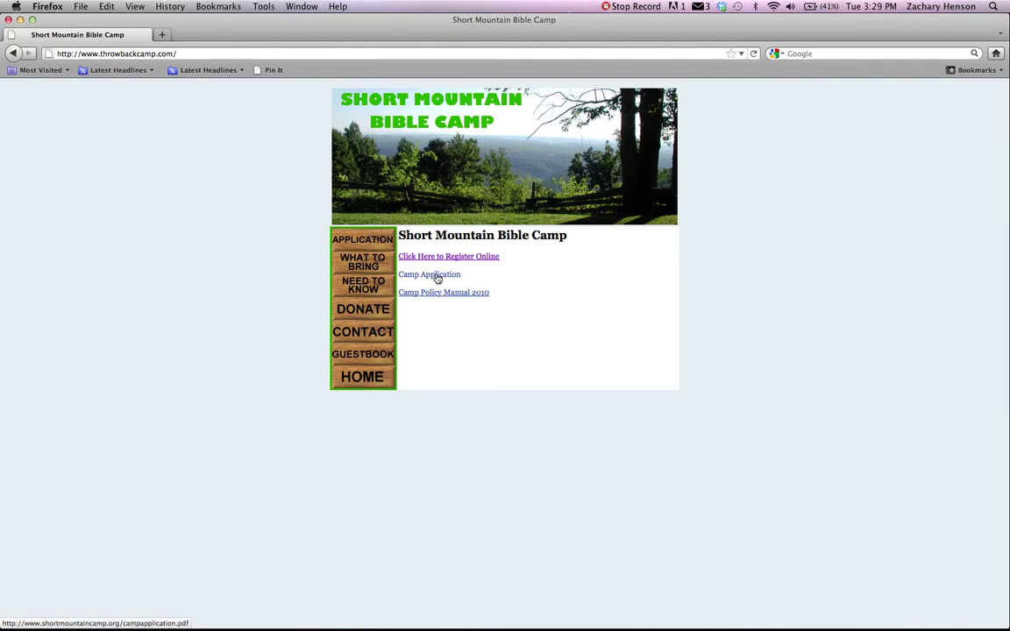
pyautogui.click(443, 257)
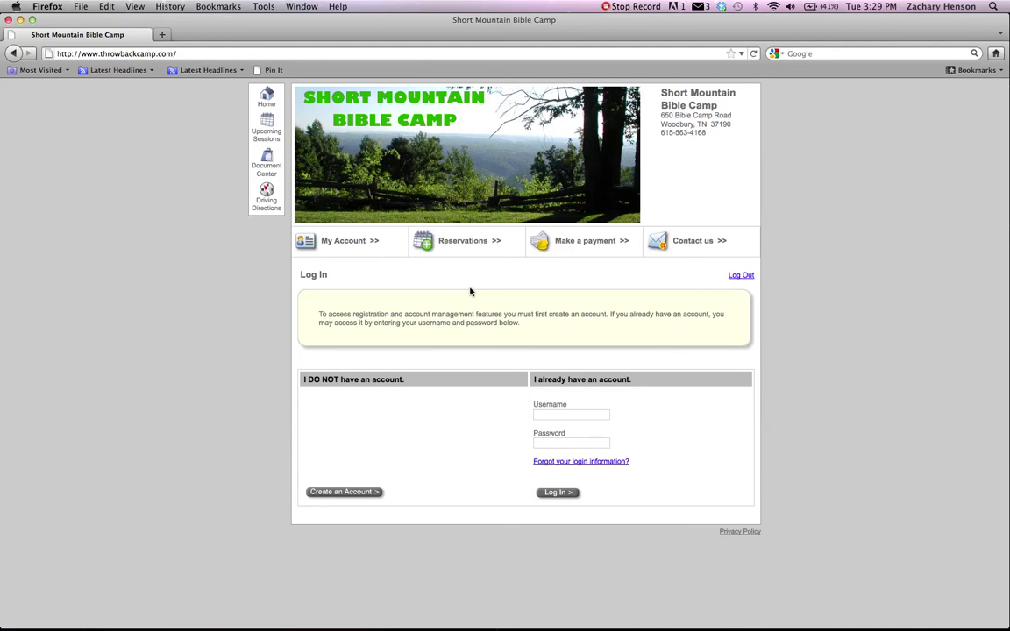
# Start a new account and enter the contact's first and last name, with gender Male.
pyautogui.click(352, 497)
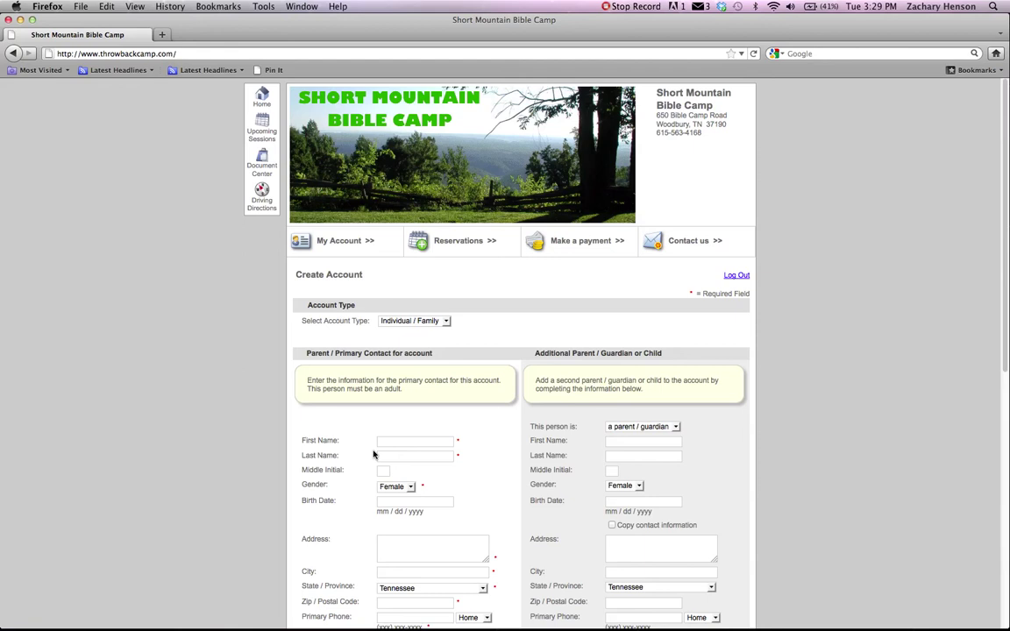
pyautogui.press('Tab')
pyautogui.click(384, 470)
pyautogui.click(415, 456)
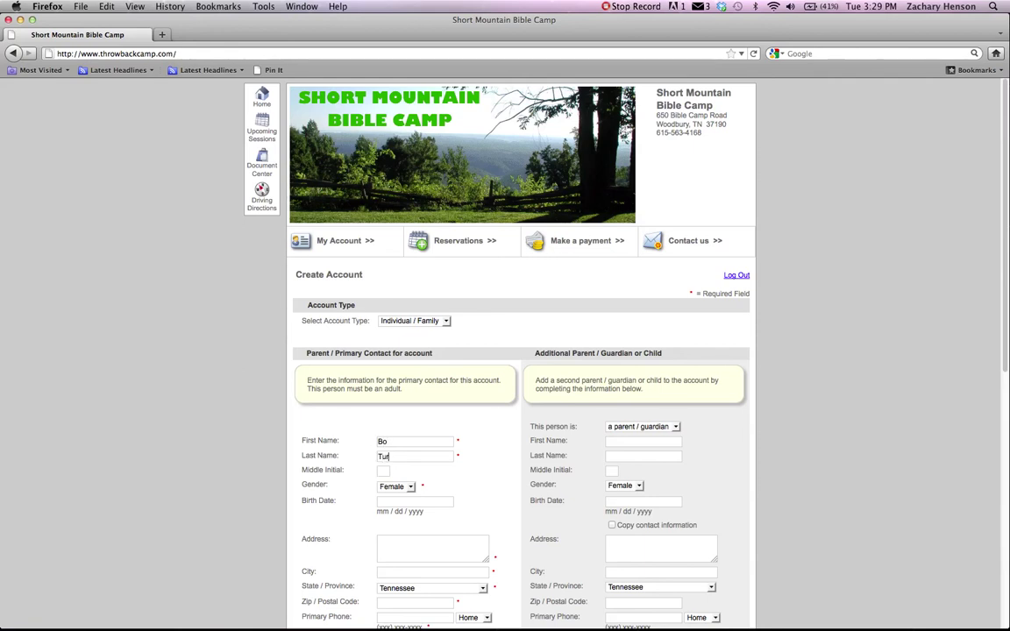
pyautogui.press('Tab')
pyautogui.press('Tab')
pyautogui.press('m')
# Enter the contact's birth date, street address, city and ZIP code.
pyautogui.press('Tab')
pyautogui.write('09/01/2001')
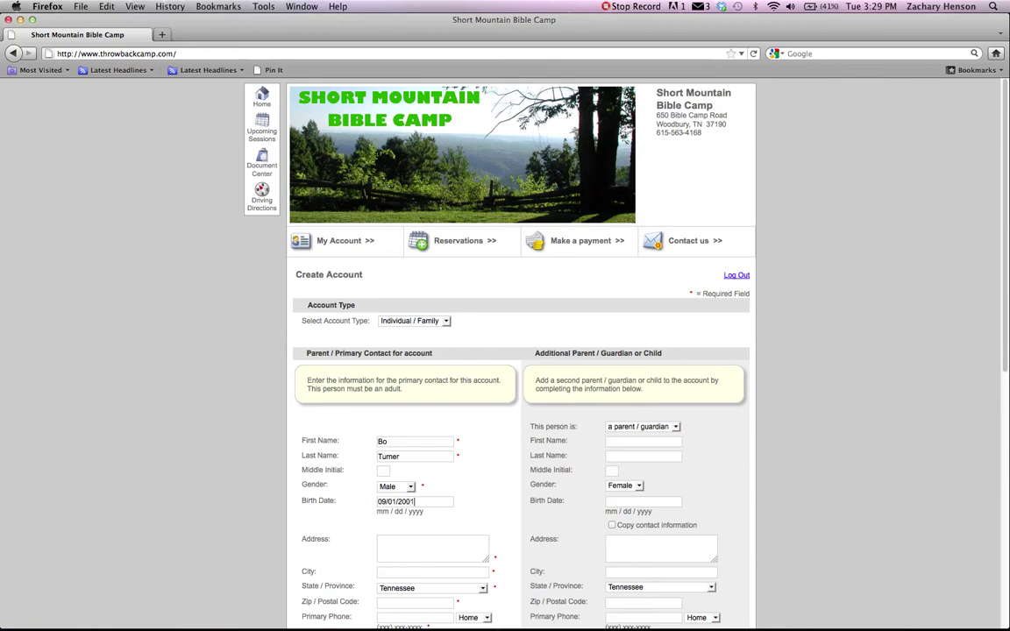
pyautogui.press('Tab')
pyautogui.write('123 Main St')
pyautogui.write('Co')
pyautogui.write('kkevill')
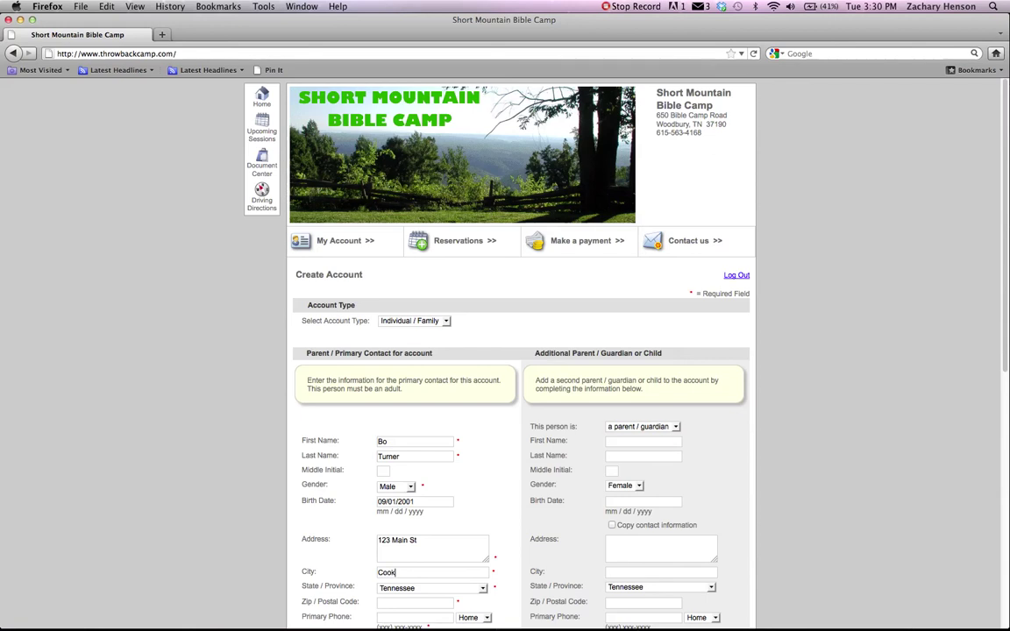
pyautogui.write('e')
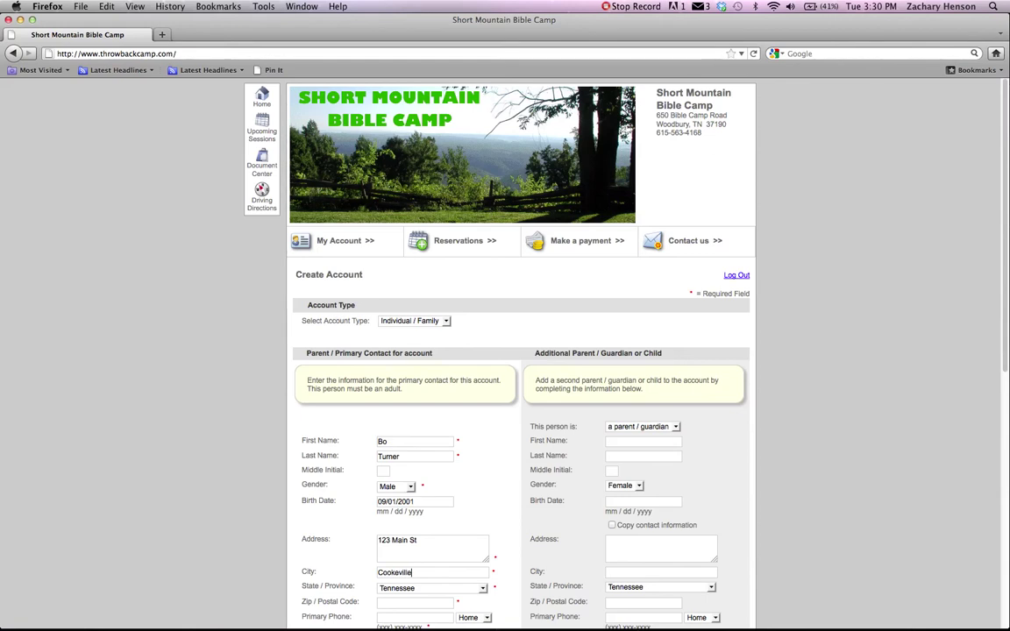
pyautogui.press('Tab')
pyautogui.press('Tab')
pyautogui.write('38501')
pyautogui.press('Tab')
# Enter the contact's primary and alternate phone numbers and the e-mail address in both e-mail fields.
pyautogui.moveTo(1005, 222); pyautogui.dragTo(995, 394)
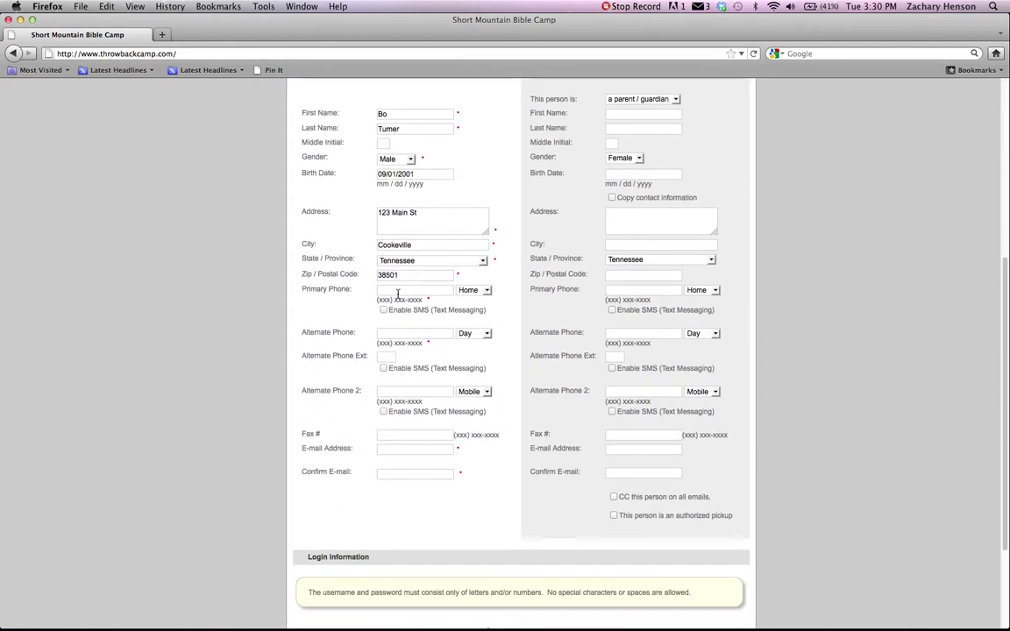
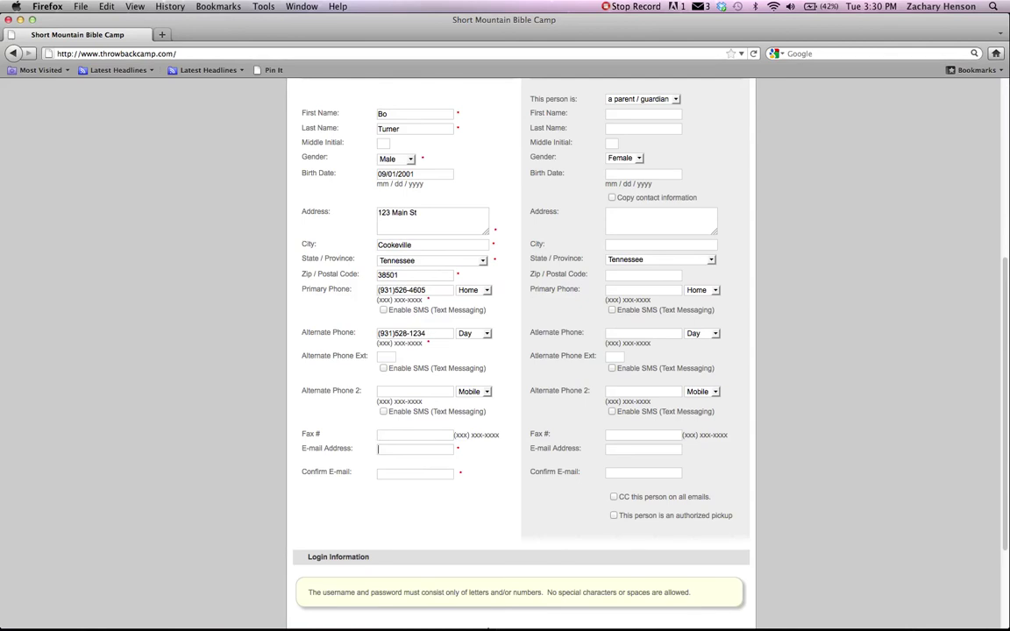
pyautogui.click(415, 449)
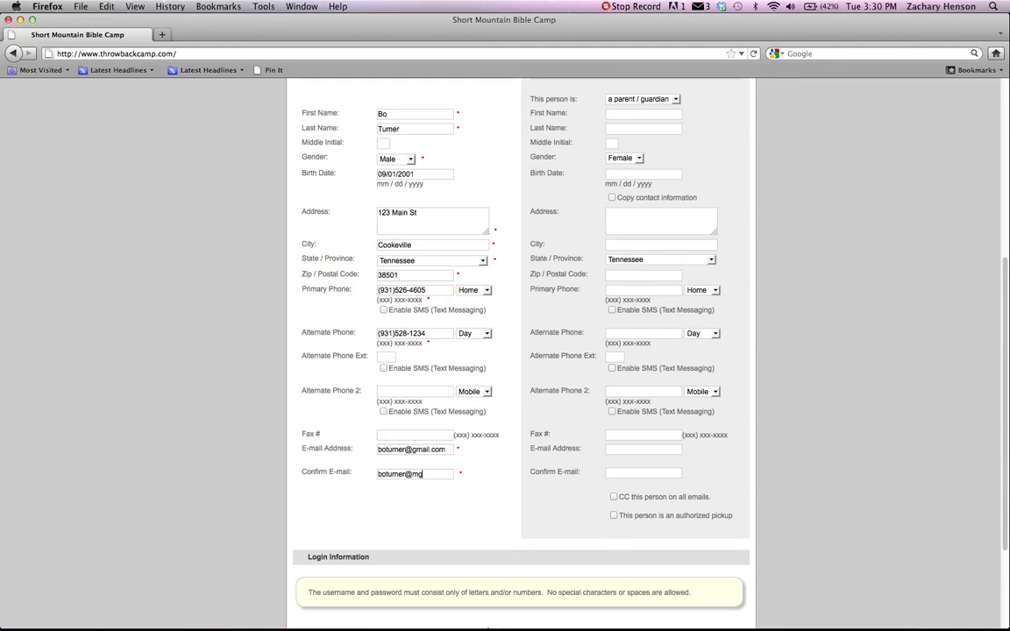
pyautogui.click(614, 113)
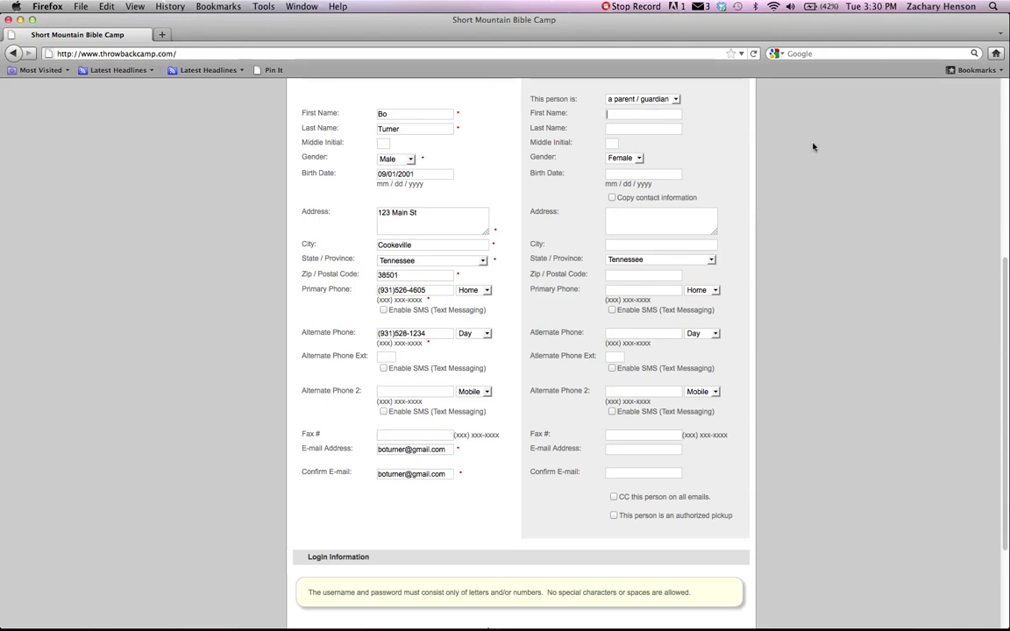
pyautogui.scroll(2, 1006, 283)
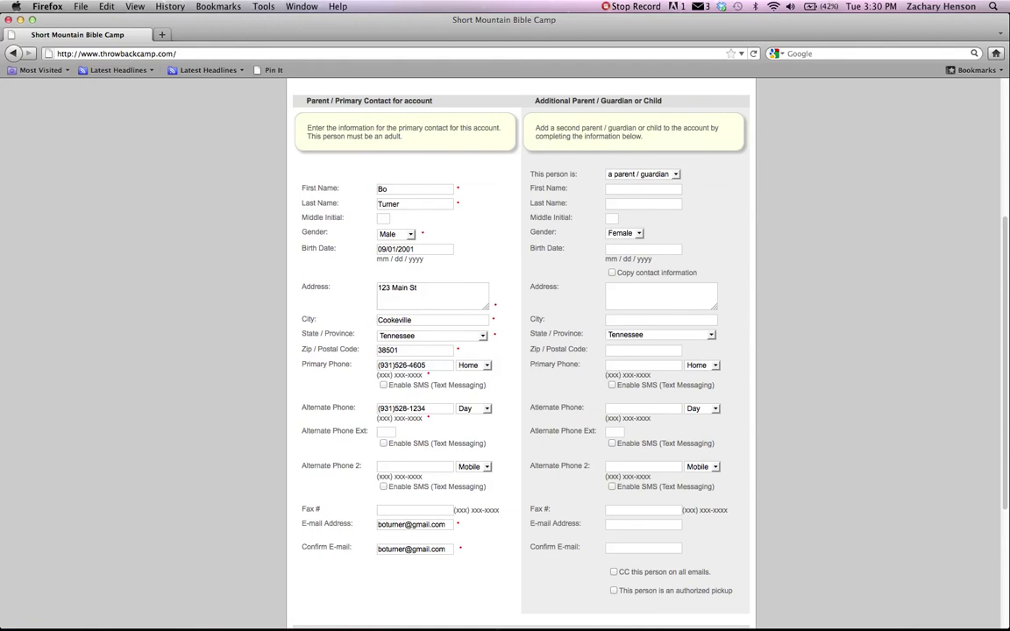
pyautogui.scroll(-1, 1006, 283)
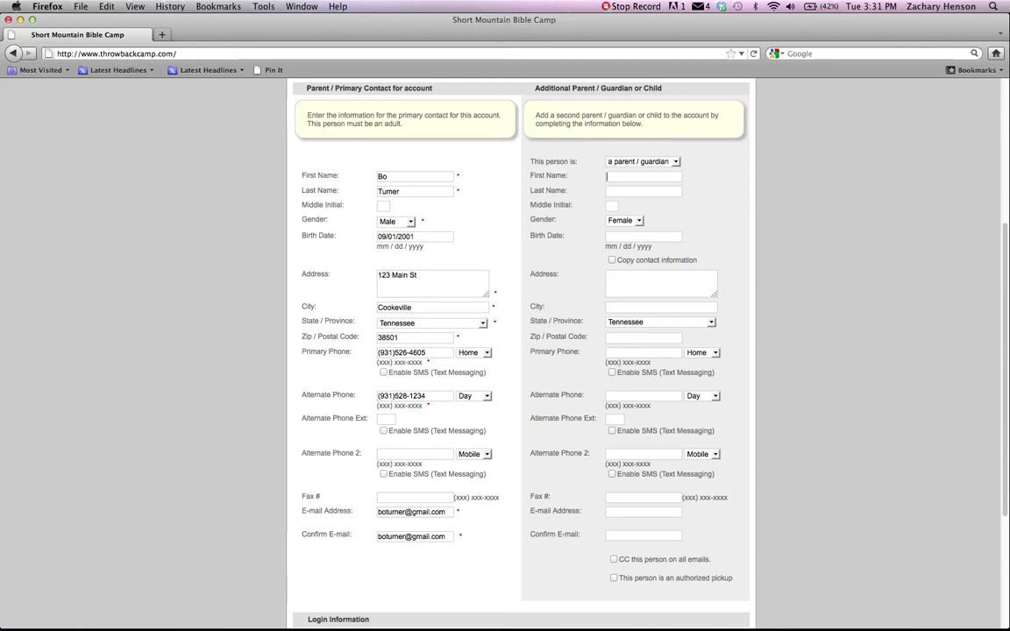
pyautogui.scroll(-5, 517, 351)
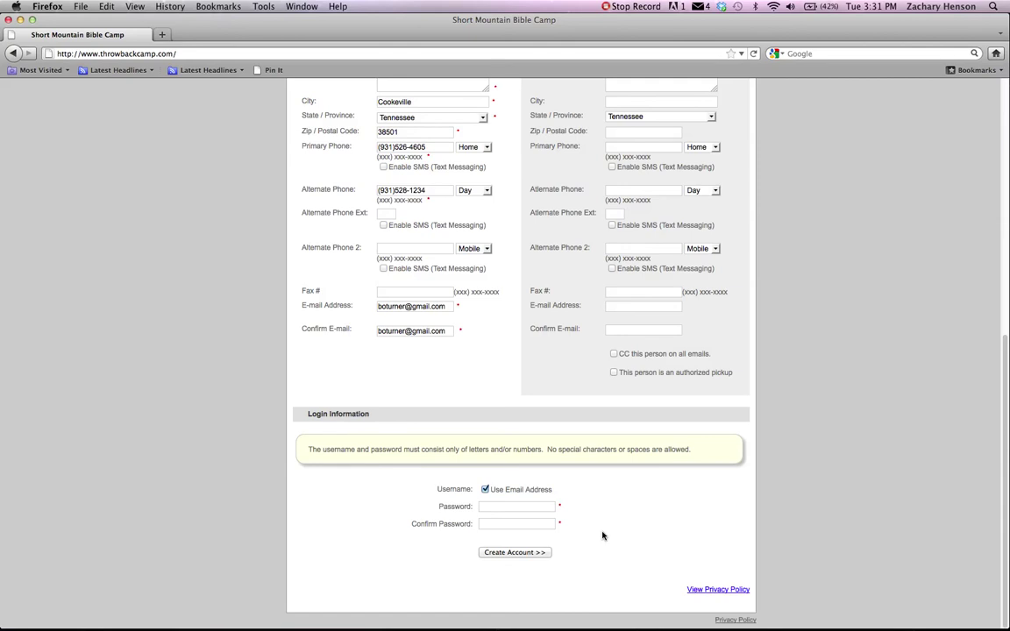
# Enter the account password twice and submit the account form.
pyautogui.click(503, 508)
pyautogui.write('•••••••••')
pyautogui.press('Tab')
pyautogui.write('••••••')
pyautogui.click(522, 554)
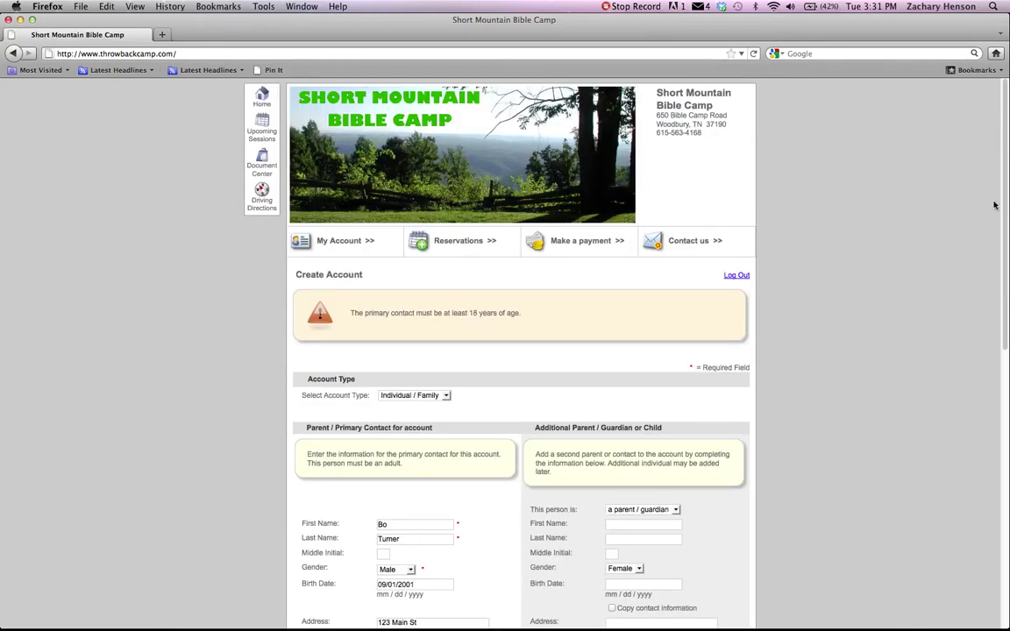
# Correct the birth year to 1981 and re-enter both password fields.
pyautogui.moveTo(1007, 196); pyautogui.dragTo(997, 376)
pyautogui.scroll(2, 365, 306)
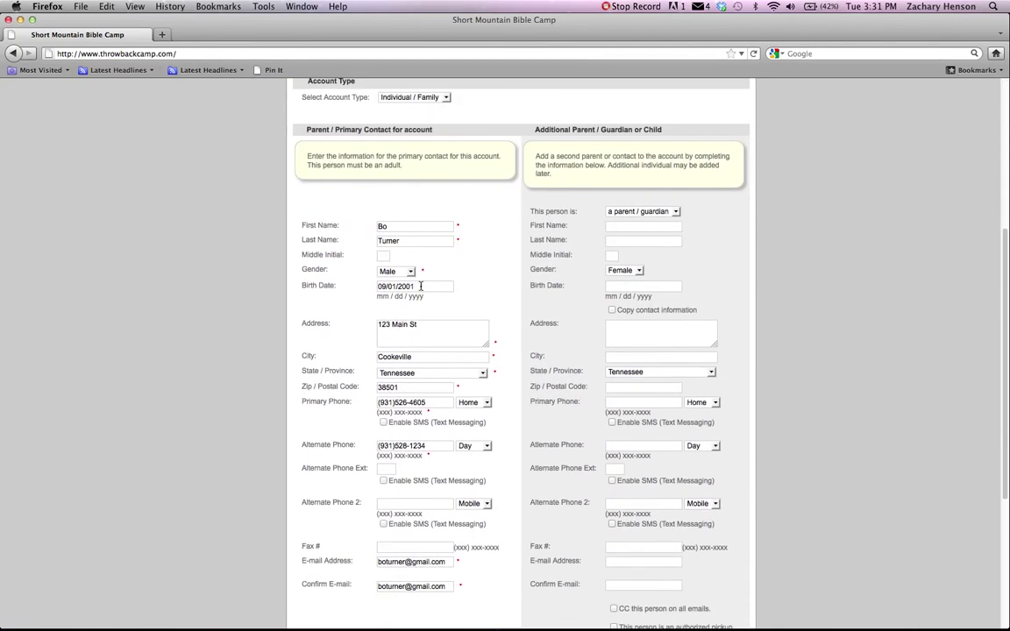
pyautogui.click(419, 286)
pyautogui.press('BackSpace')
pyautogui.press('BackSpace')
pyautogui.press('BackSpace')
pyautogui.press('BackSpace')
pyautogui.write('1981')
pyautogui.moveTo(1007, 240); pyautogui.dragTo(1007, 364)
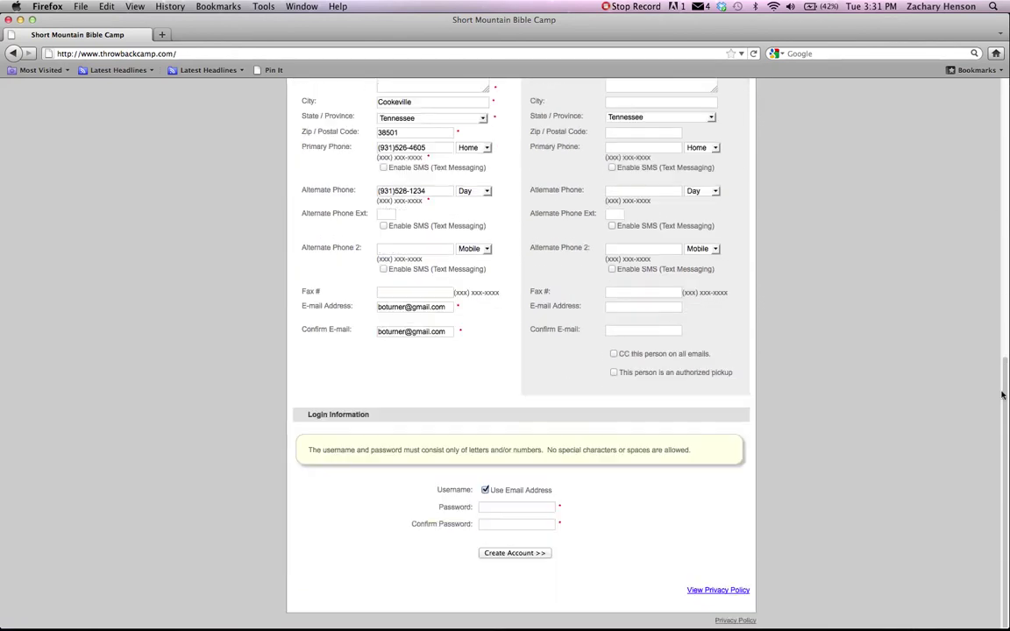
pyautogui.click(500, 507)
pyautogui.write('s••')
pyautogui.press('Tab')
pyautogui.write('•••••••••')
# Resubmit the corrected details to create the account.
pyautogui.click(512, 554)
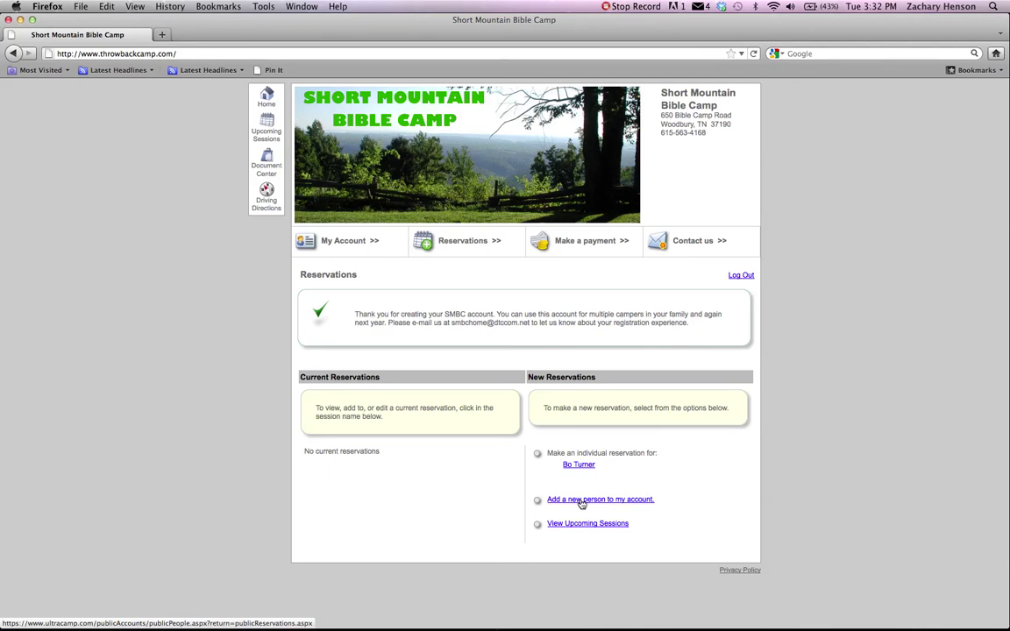
# Add a child with first and last name, Male gender and a 2001 birth date, then save and start a reservation.
pyautogui.click(580, 500)
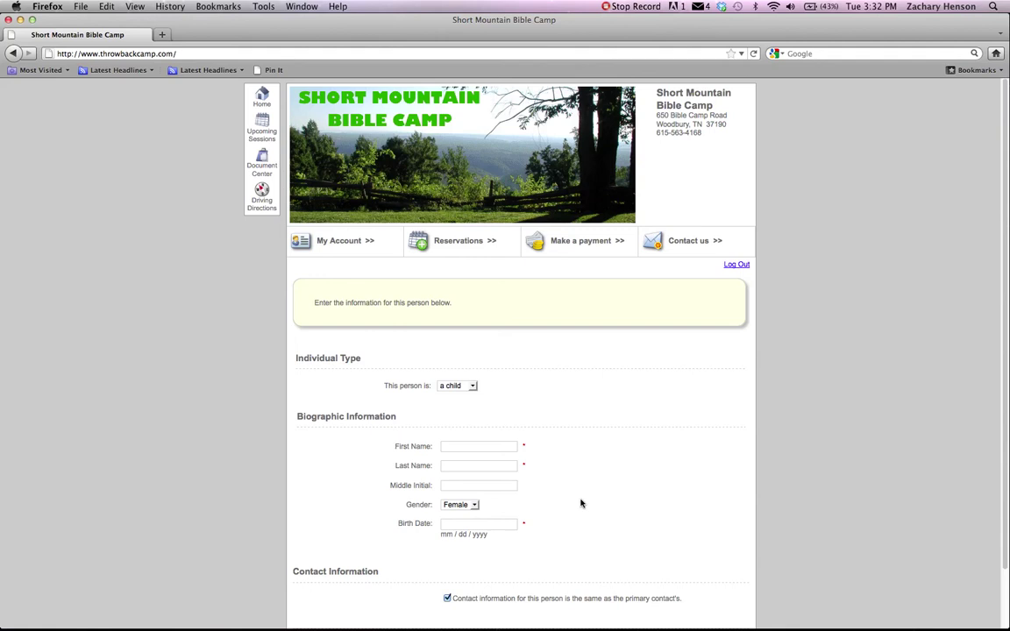
pyautogui.click(472, 386)
pyautogui.click(464, 397)
pyautogui.click(468, 448)
pyautogui.click(473, 505)
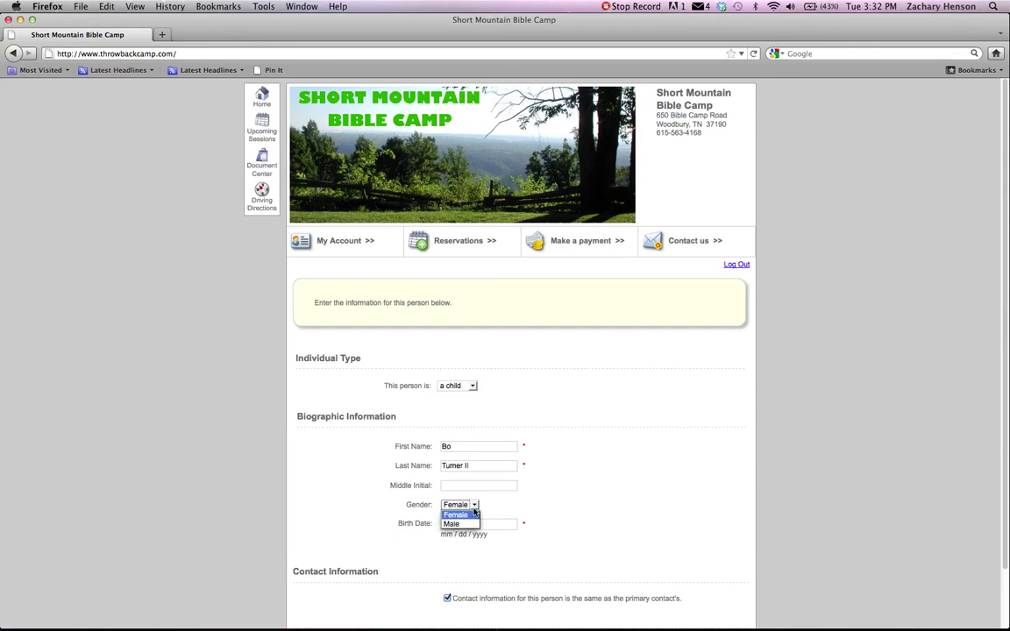
pyautogui.click(454, 524)
pyautogui.write('09/')
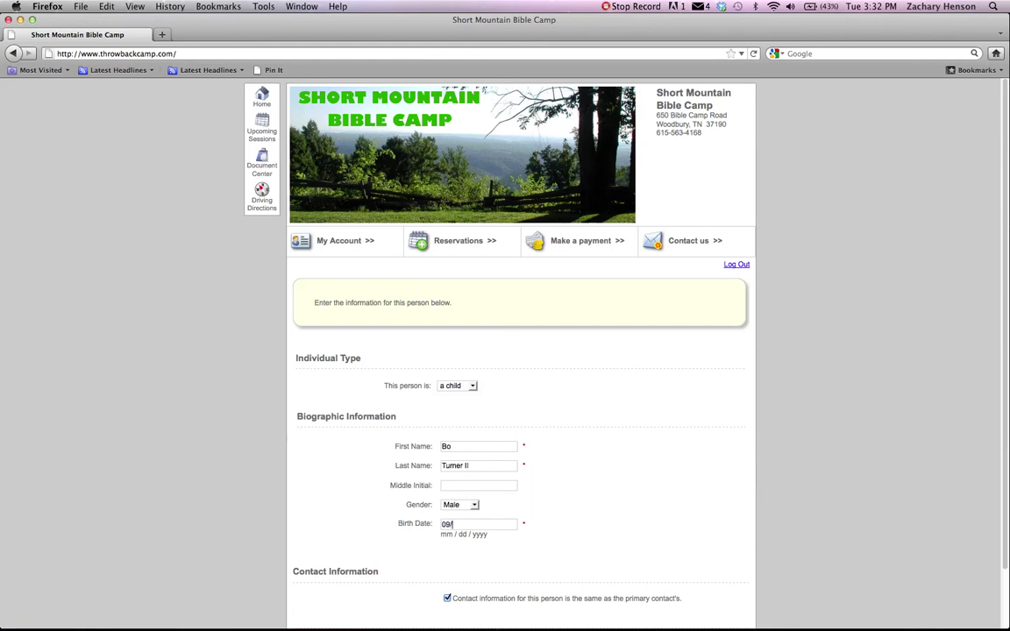
pyautogui.write('09/2001')
pyautogui.moveTo(1006, 395); pyautogui.dragTo(1004, 489)
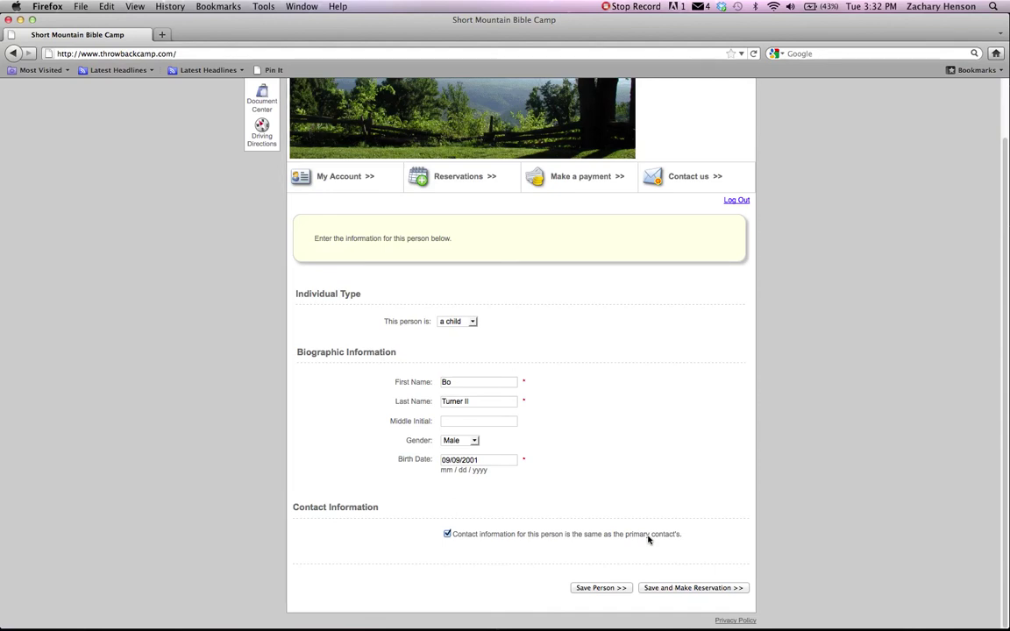
pyautogui.click(661, 590)
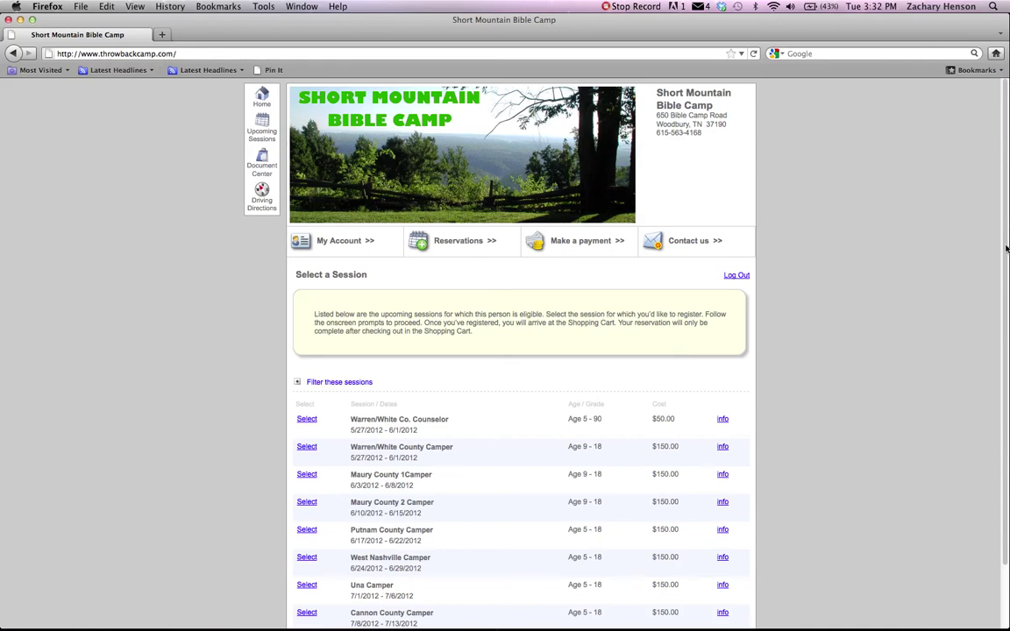
# Pick the Putnam County Camper session (6/17/2012 – 6/22/2012) from the session list.
pyautogui.moveTo(1007, 247); pyautogui.dragTo(1004, 361)
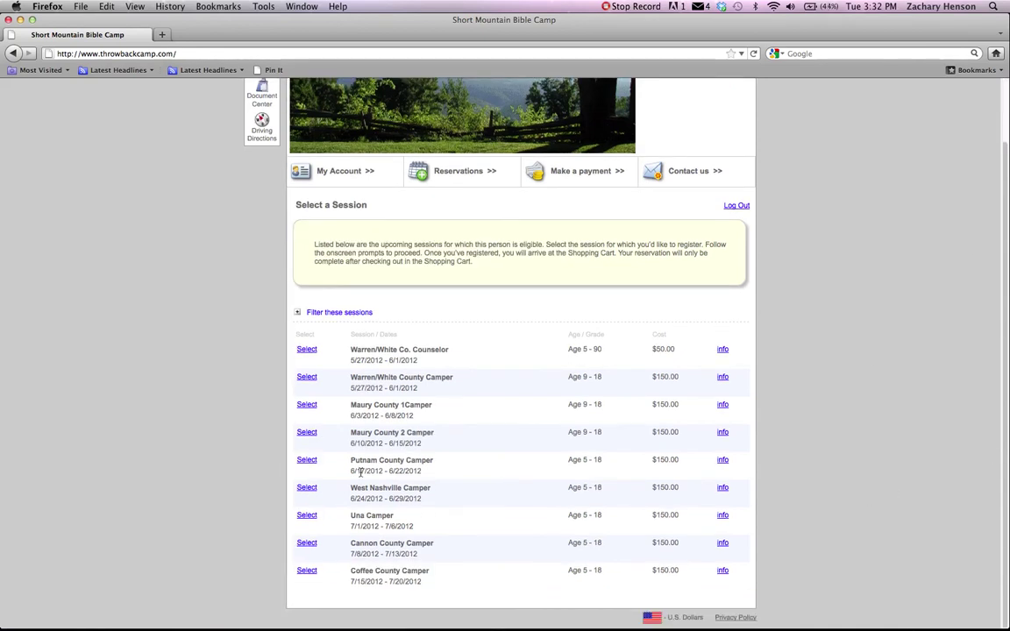
pyautogui.click(306, 461)
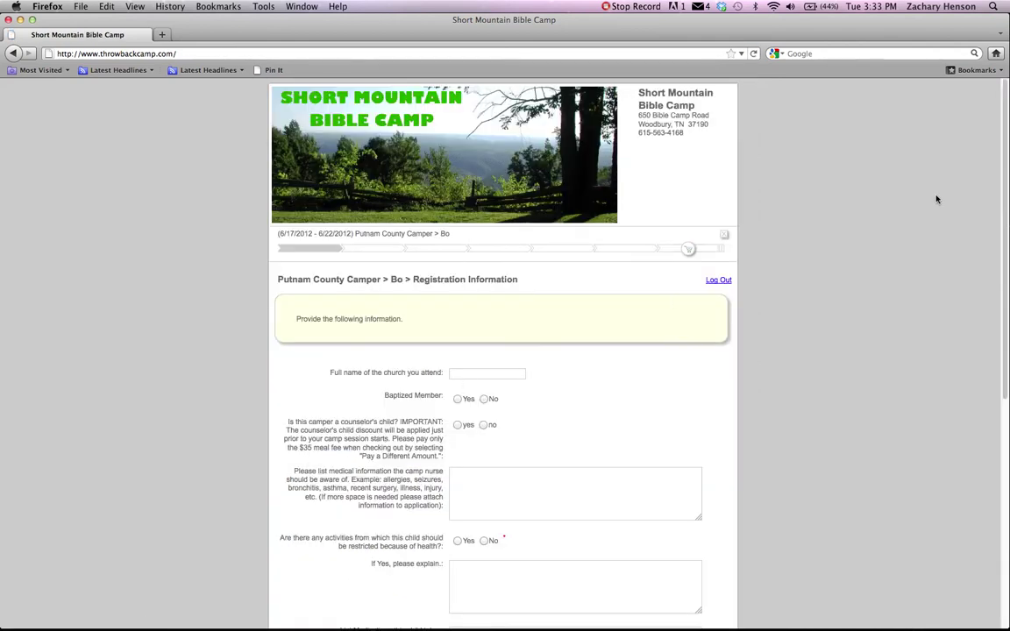
# Enter church Jefferson, baptized member yes, counselor's child no, and no health-based activity restrictions.
pyautogui.scroll(-4, 1002, 265)
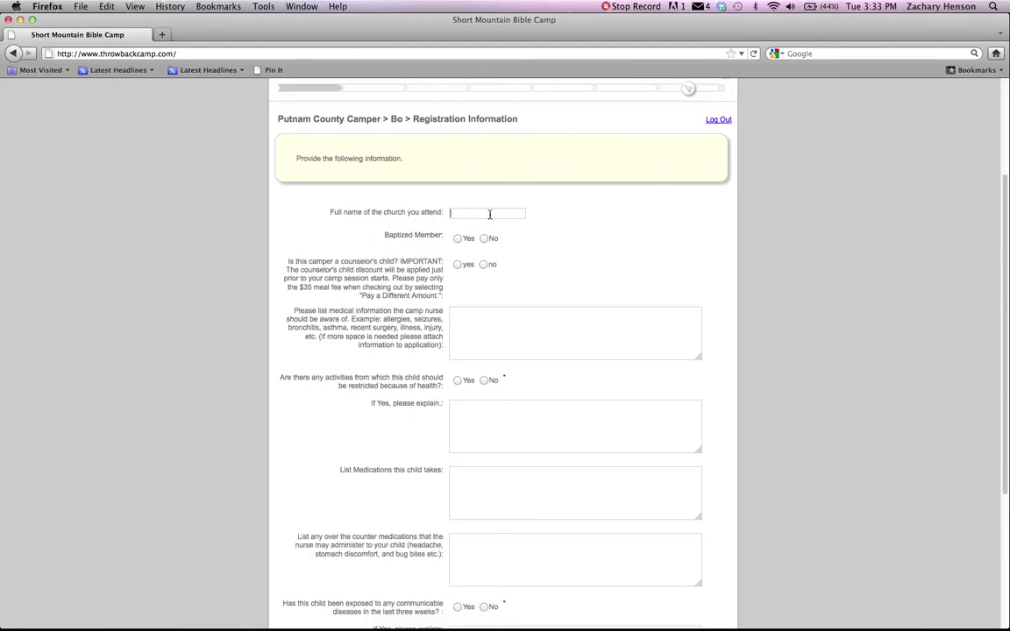
pyautogui.write('Jefferson')
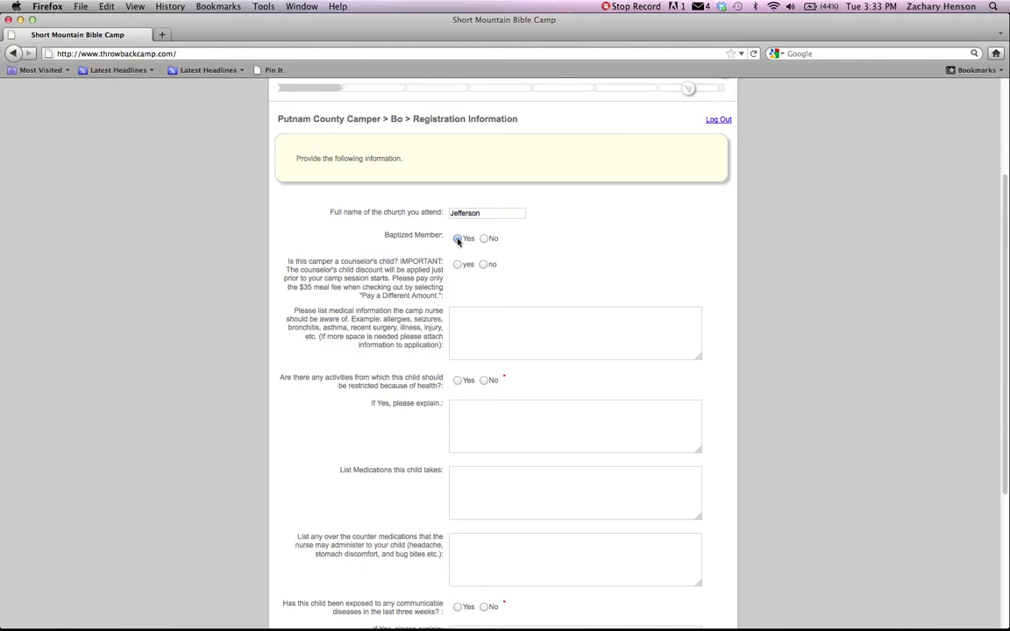
pyautogui.click(458, 239)
pyautogui.click(484, 265)
pyautogui.click(481, 319)
pyautogui.click(485, 380)
# Answer no to disease exposure, allow horse riding and photos, name a roommate, and submit.
pyautogui.scroll(-1, 1006, 441)
pyautogui.moveTo(1006, 441); pyautogui.dragTo(1008, 561)
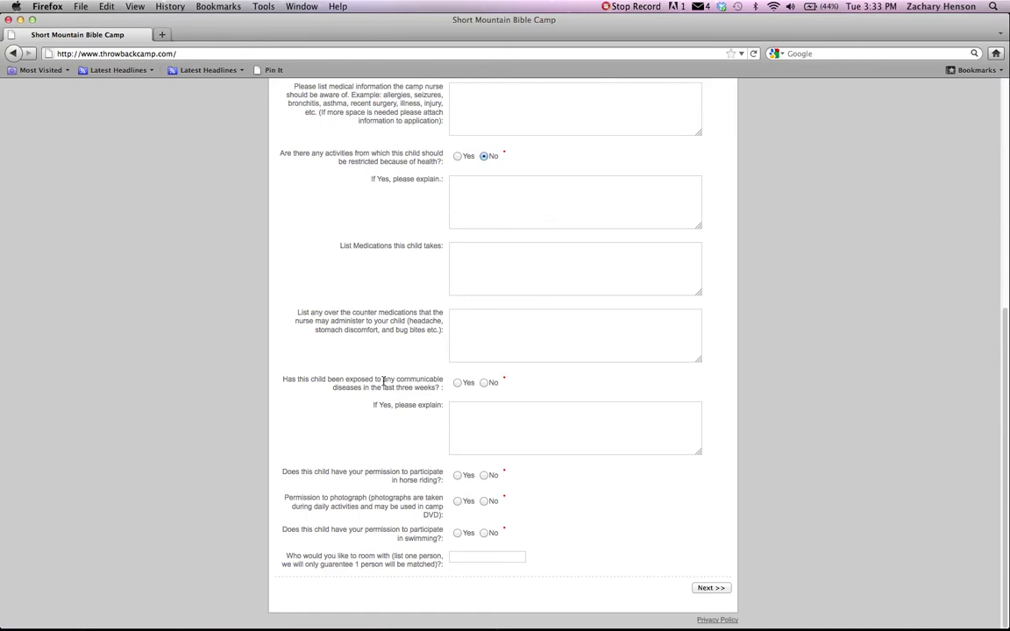
pyautogui.click(485, 384)
pyautogui.click(458, 476)
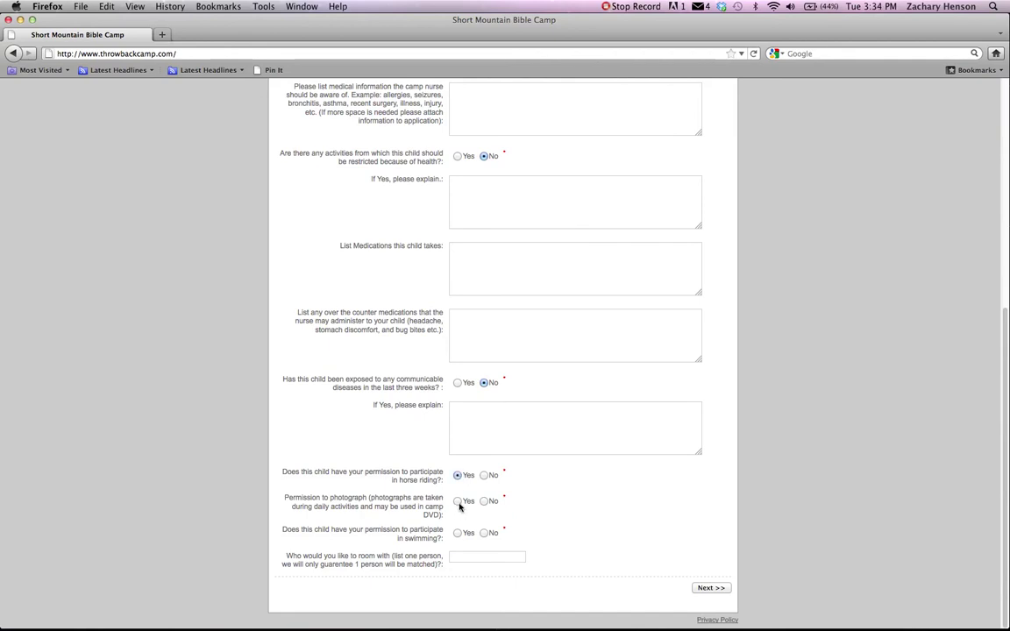
pyautogui.click(458, 502)
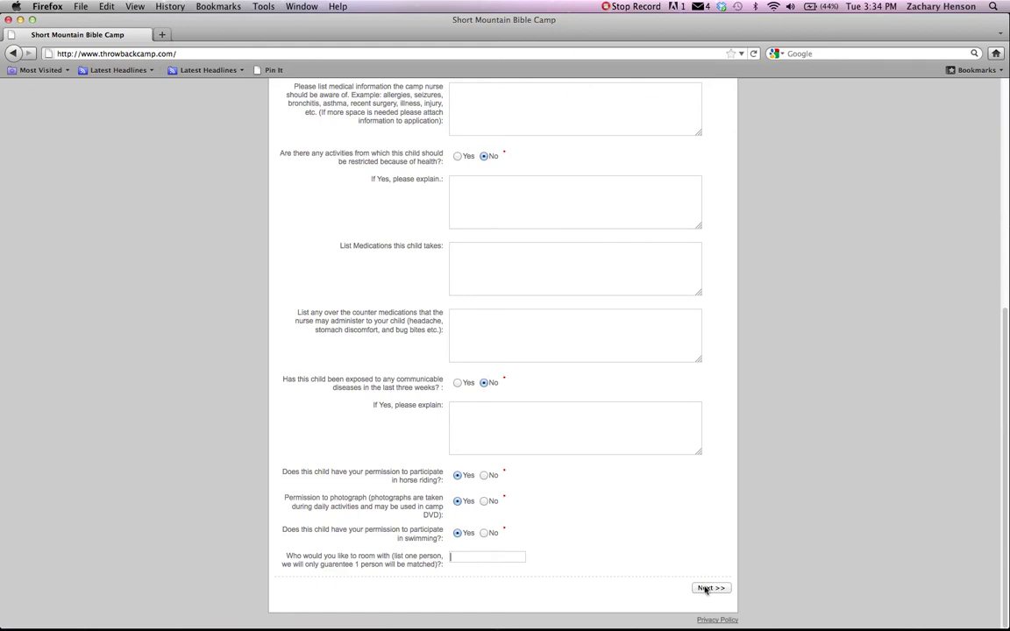
pyautogui.click(710, 587)
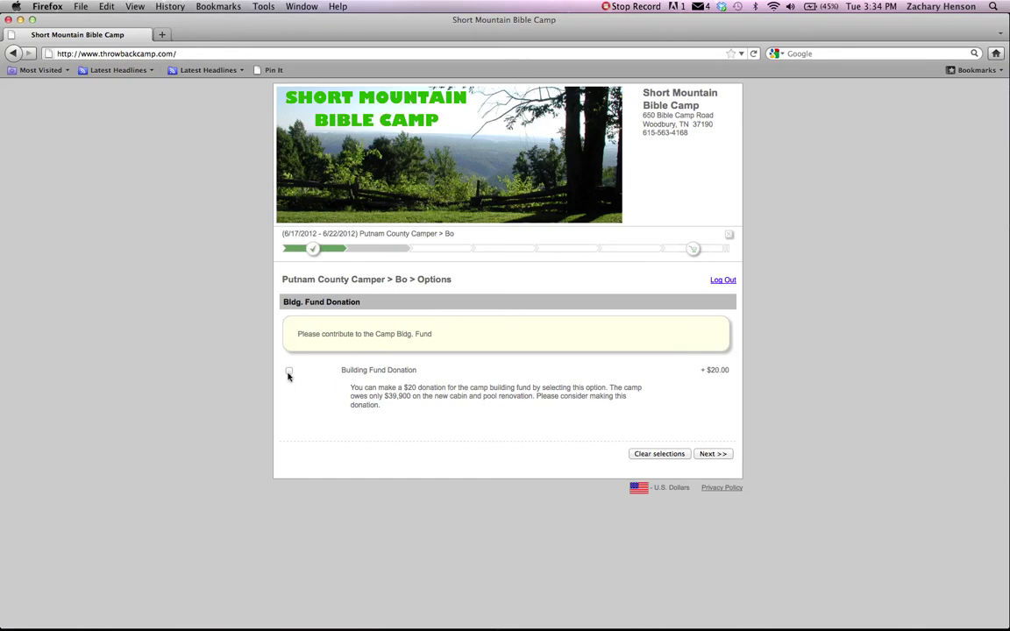
# Skip the $20 building fund donation, add the Store Card and Adult M Shirt package, and continue.
pyautogui.click(715, 453)
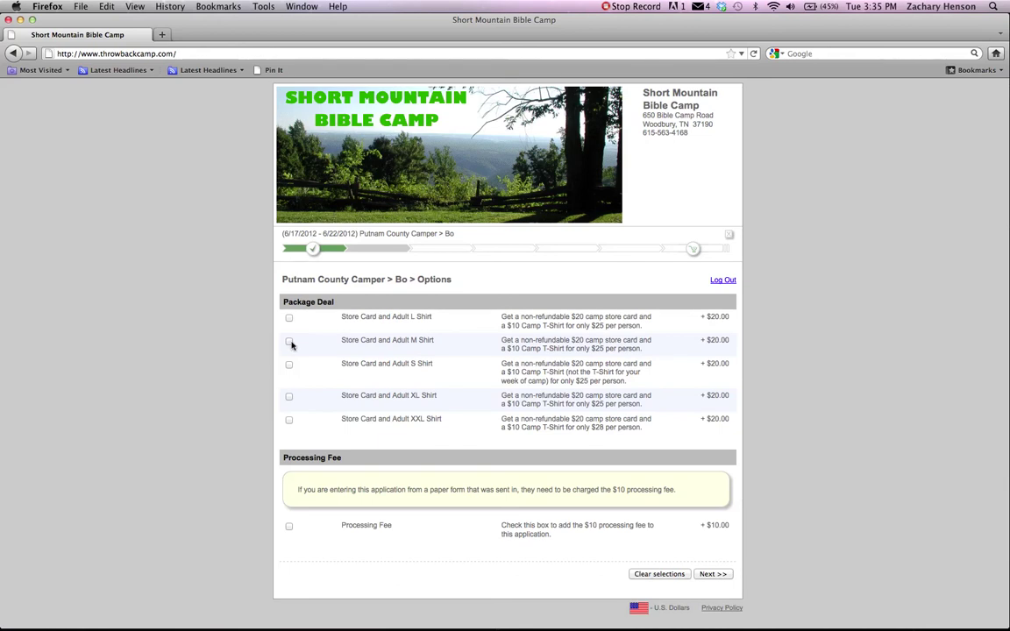
pyautogui.click(289, 342)
pyautogui.click(714, 576)
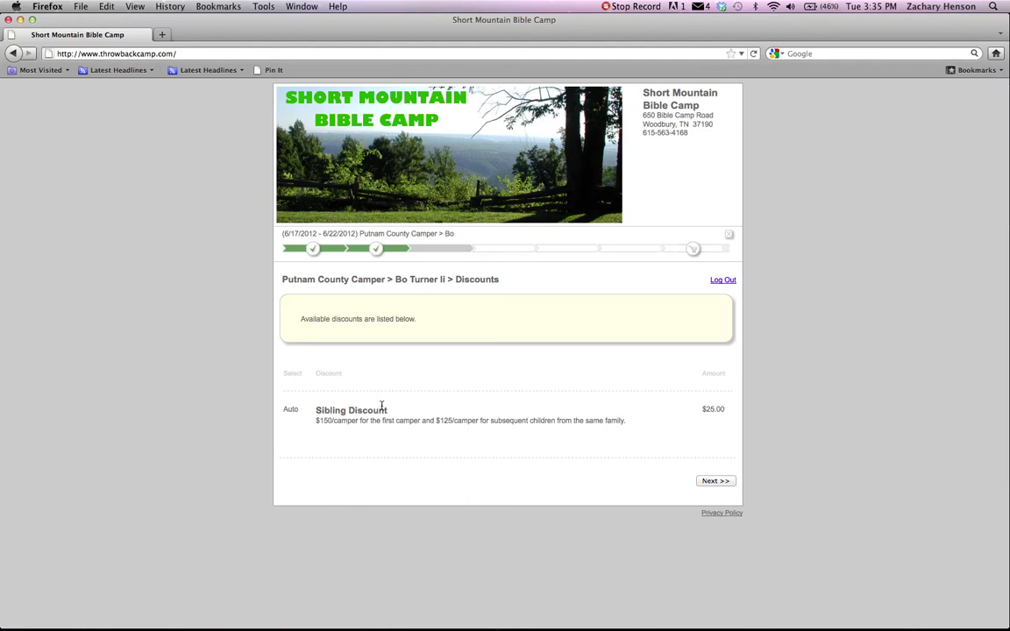
# Skip the sibling discount, then enter Alternate Contact 1's first name, last name and primary phone.
pyautogui.click(716, 482)
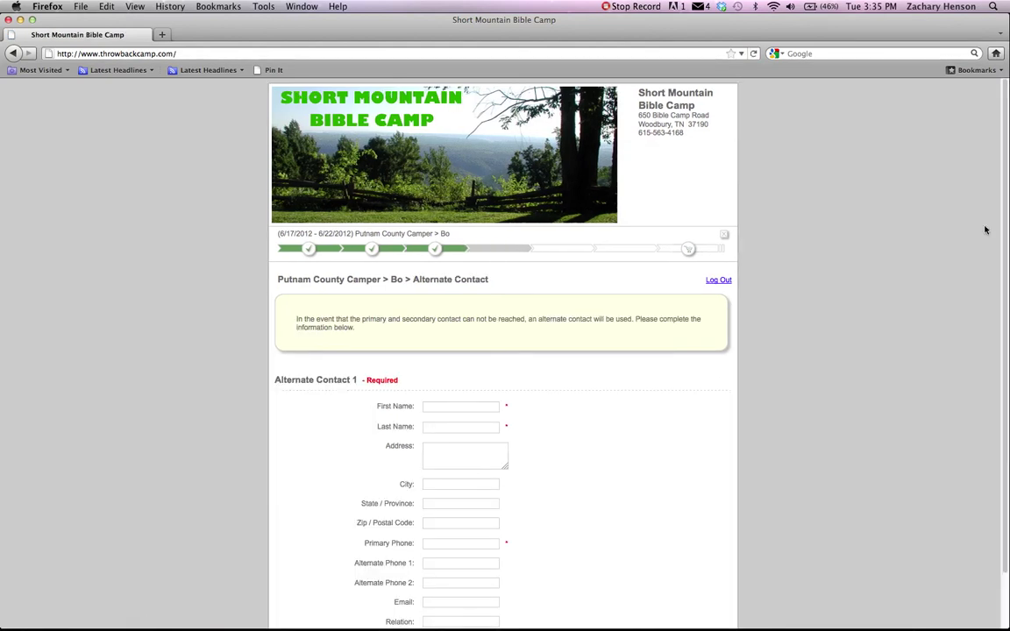
pyautogui.scroll(-3, 1006, 184)
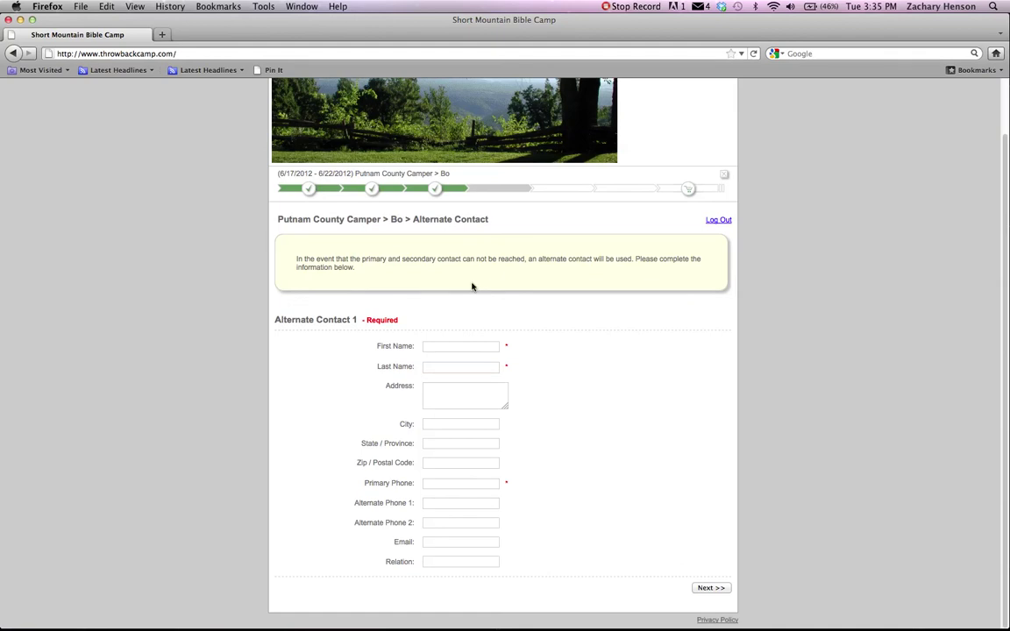
pyautogui.write('Matt')
pyautogui.press('Tab')
pyautogui.write('Sug')
pyautogui.press('Tab')
pyautogui.press('Tab')
pyautogui.press('Tab')
pyautogui.press('Tab')
pyautogui.write('931')
pyautogui.press('BackSpace')
pyautogui.press('BackSpace')
pyautogui.press('BackSpace')
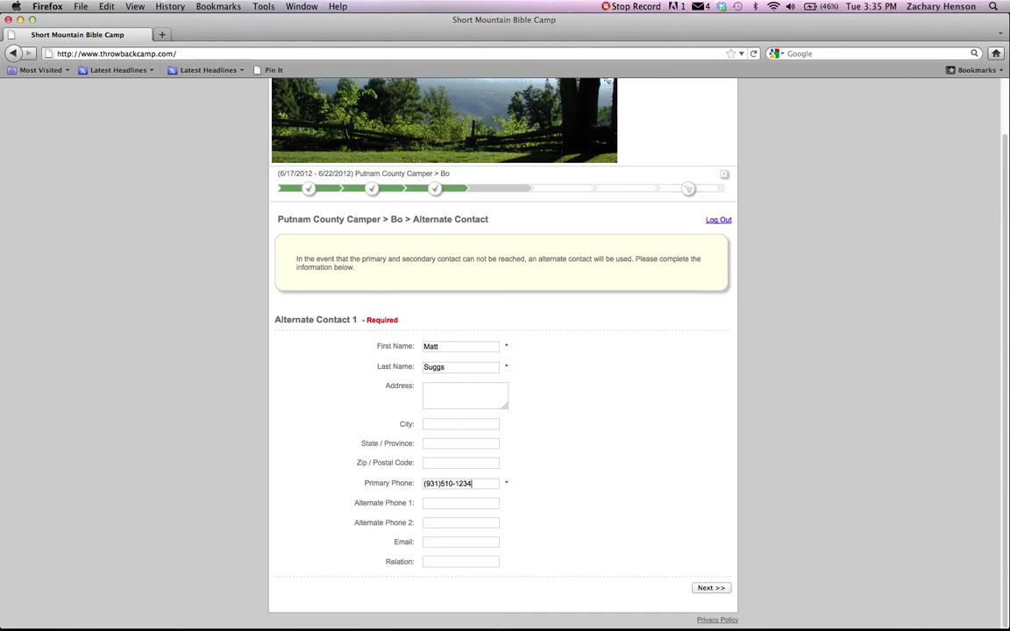
pyautogui.click(708, 593)
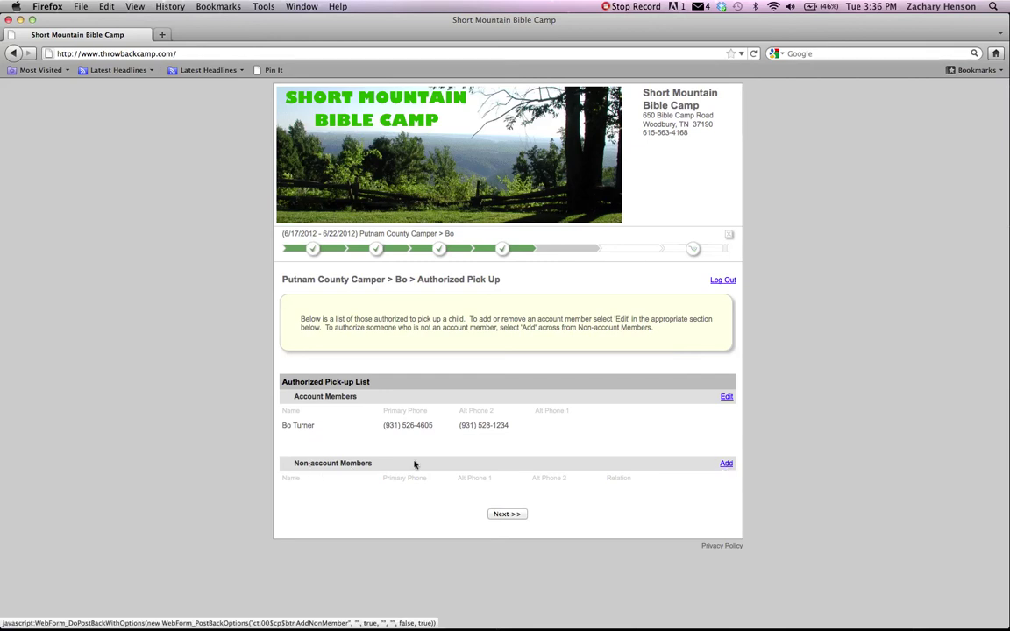
# Keep the authorized pick-up list unchanged and accept the camp's dress and emergency agreement.
pyautogui.click(505, 517)
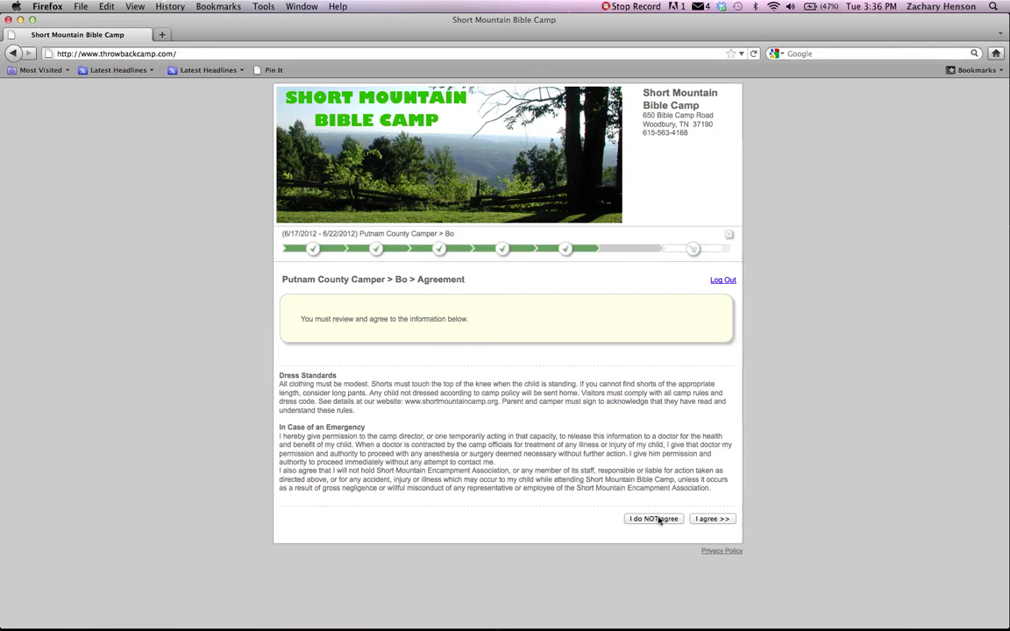
pyautogui.click(711, 519)
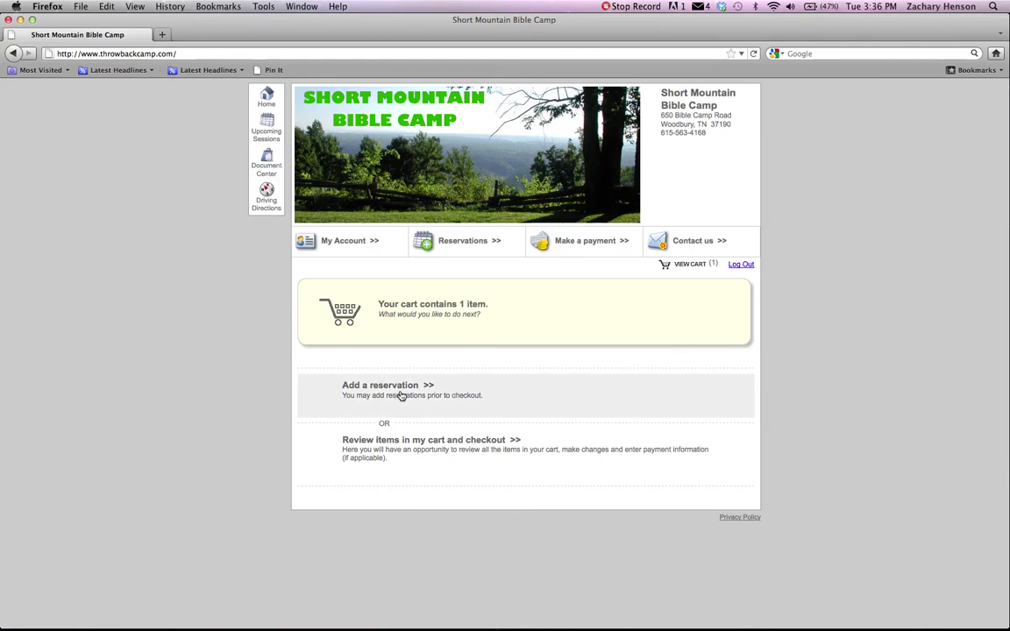
# Review the cart's $170.00 Putnam County Camper reservation and proceed to payment.
pyautogui.click(414, 444)
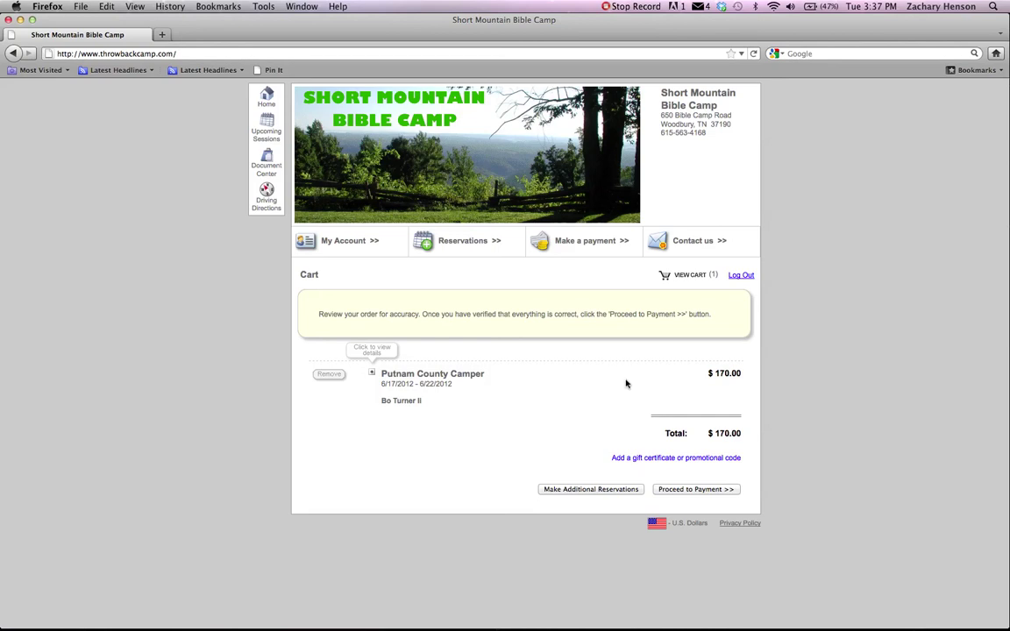
pyautogui.click(692, 491)
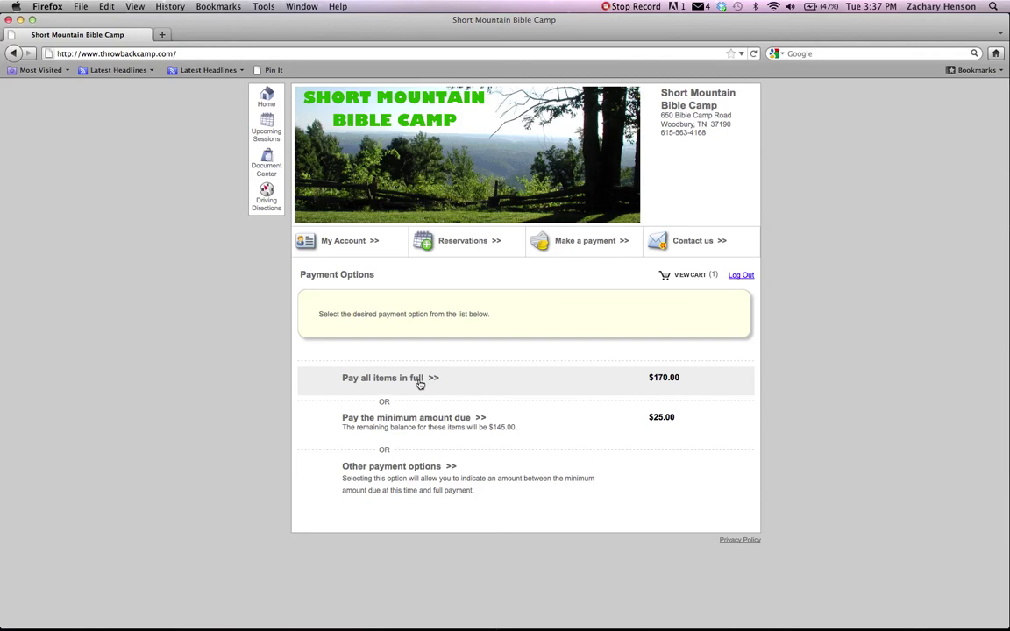
# Pay the reservation in full, $170.00, by check or money order.
pyautogui.click(396, 475)
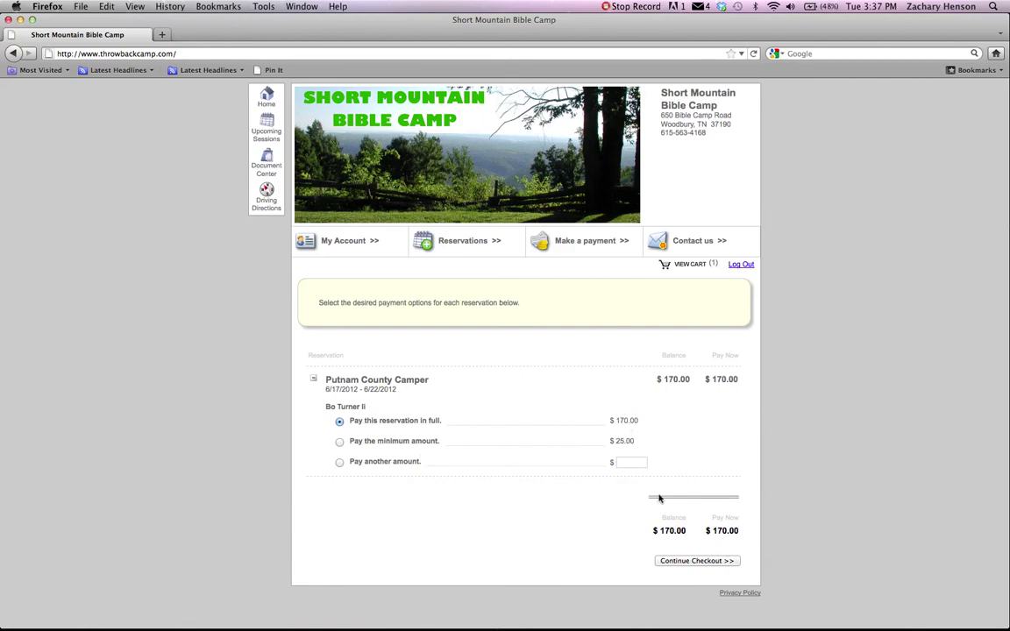
pyautogui.click(693, 562)
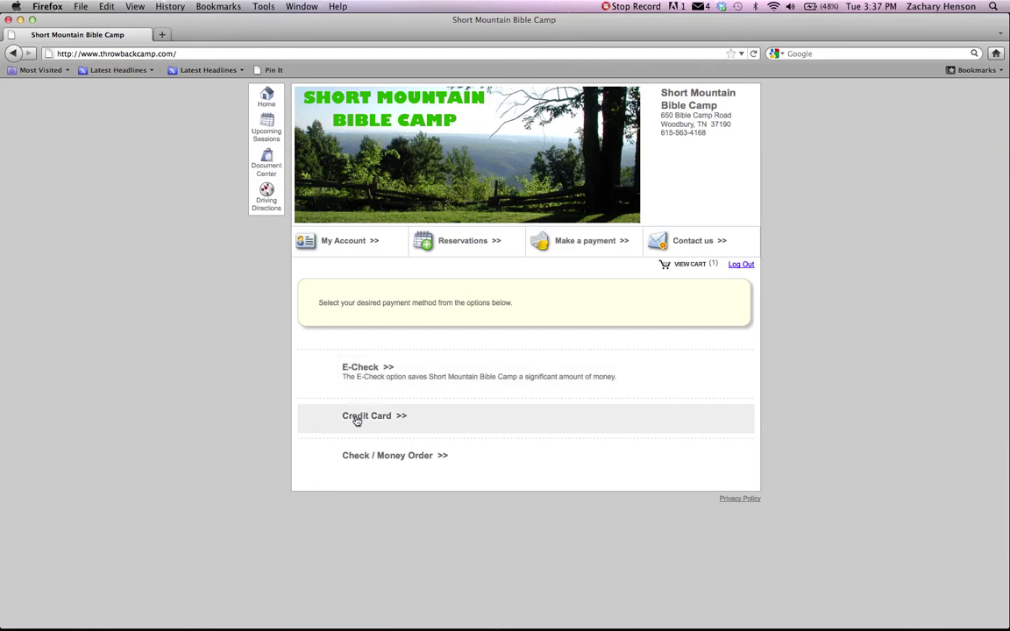
pyautogui.click(365, 457)
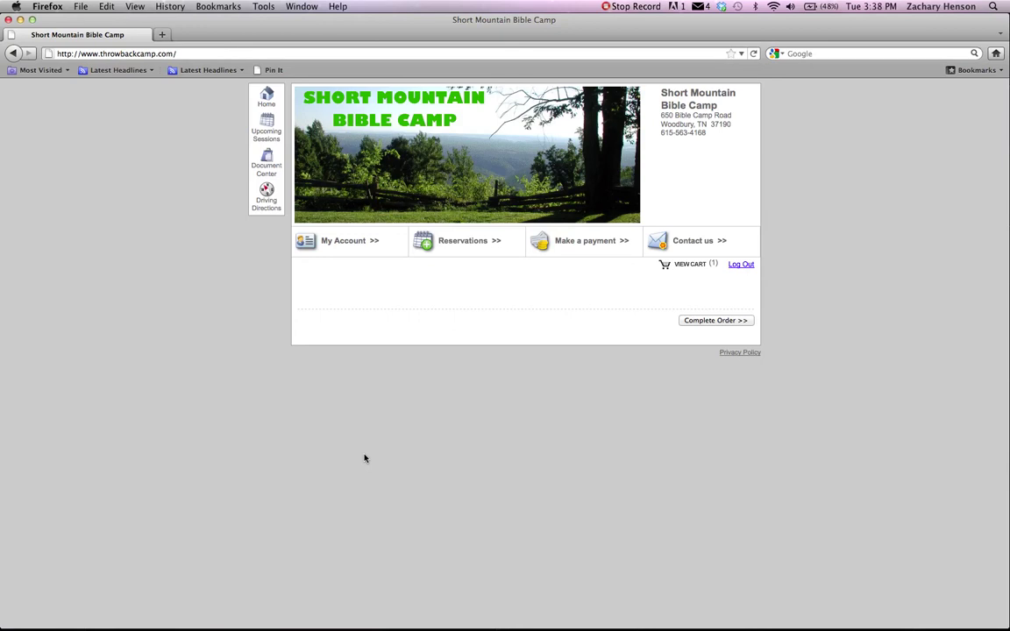
# Complete the order to reach the Order Complete confirmation.
pyautogui.click(709, 321)
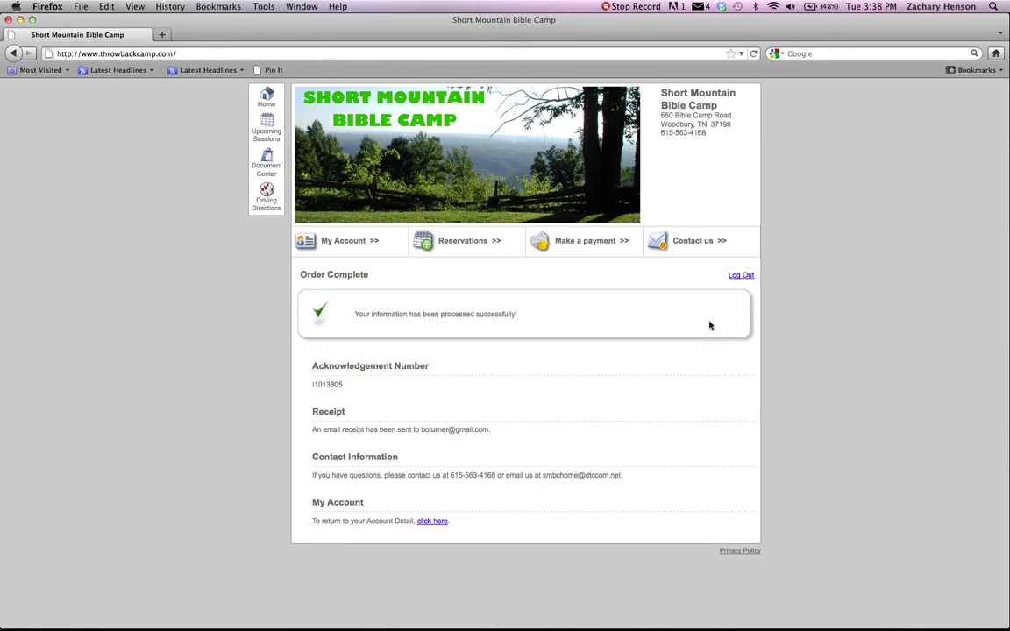